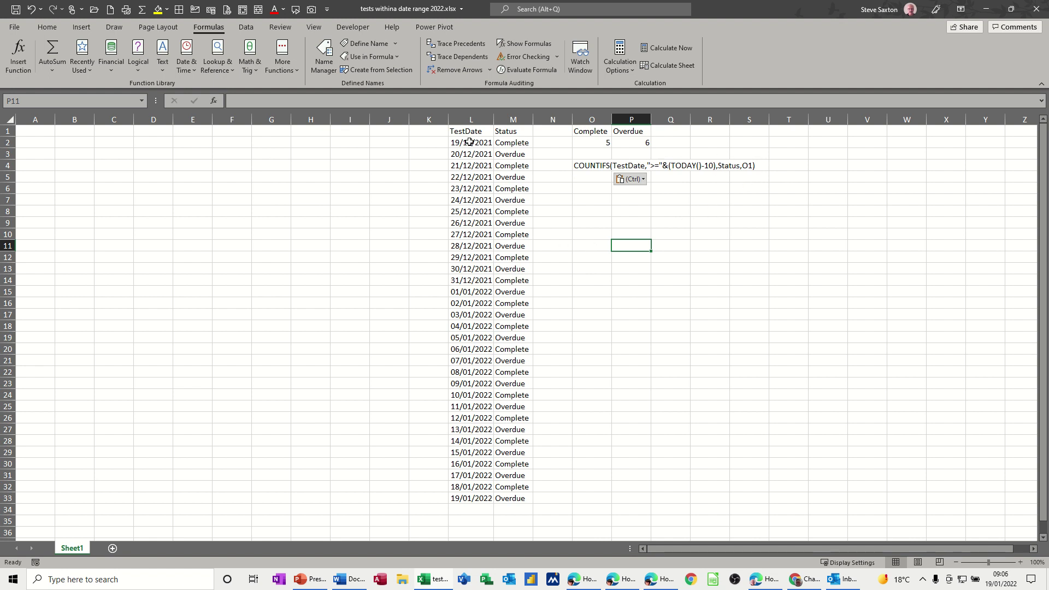
# Step: Copy the date and status entries L2:M33 to E2 and autofit column E for full dates
pyautogui.moveTo(469, 142); pyautogui.dragTo(512, 494)
pyautogui.hotkey('ctrl', 'c')
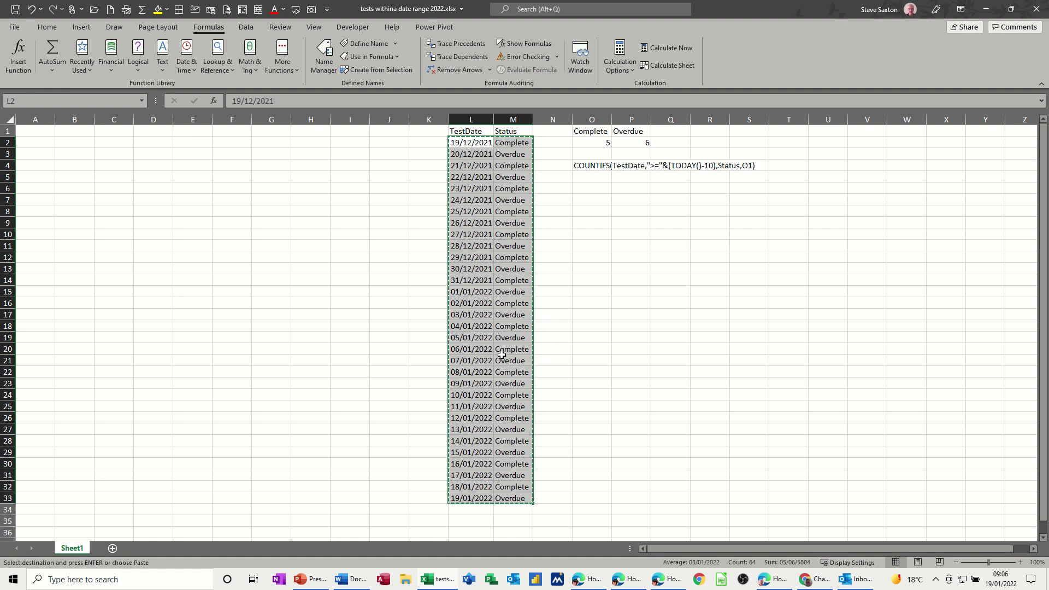
pyautogui.click(189, 142)
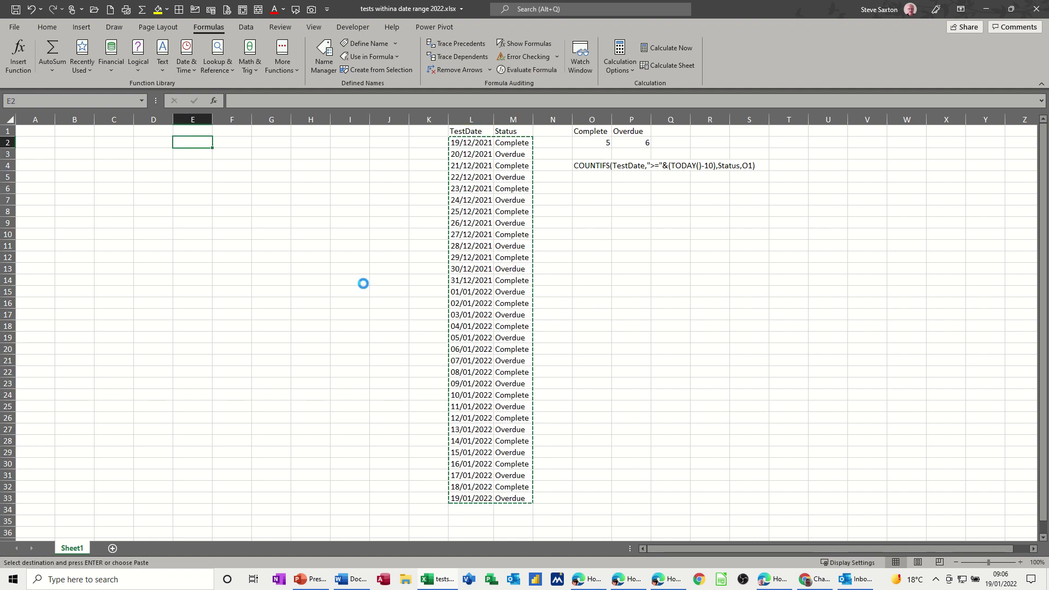
pyautogui.hotkey('ctrl', 'v')
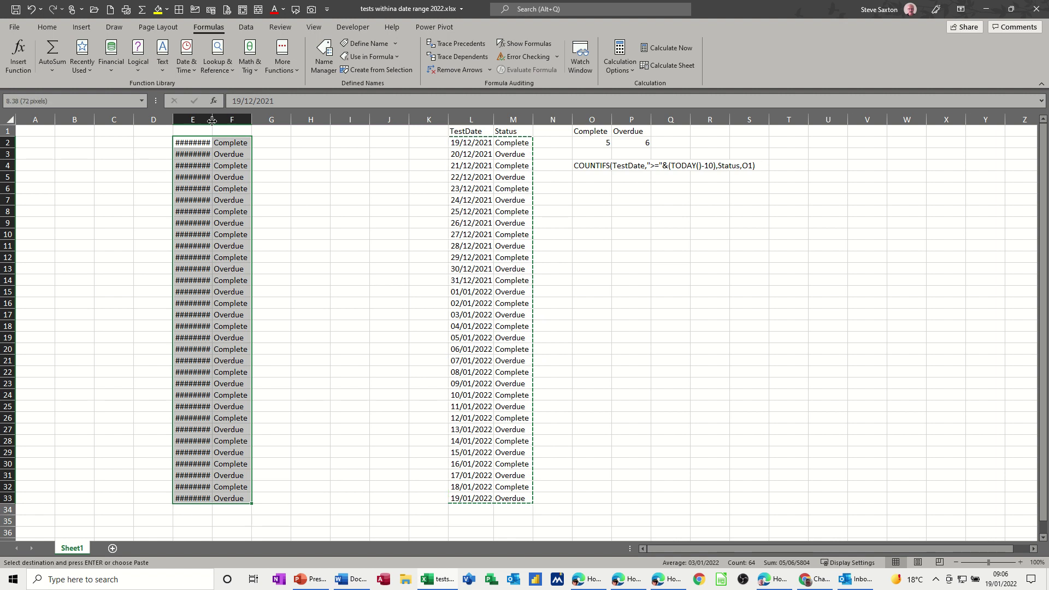
pyautogui.doubleClick(212, 120)
# Step: Head column E with 'Test' and column F with 'Stat'
pyautogui.click(197, 132)
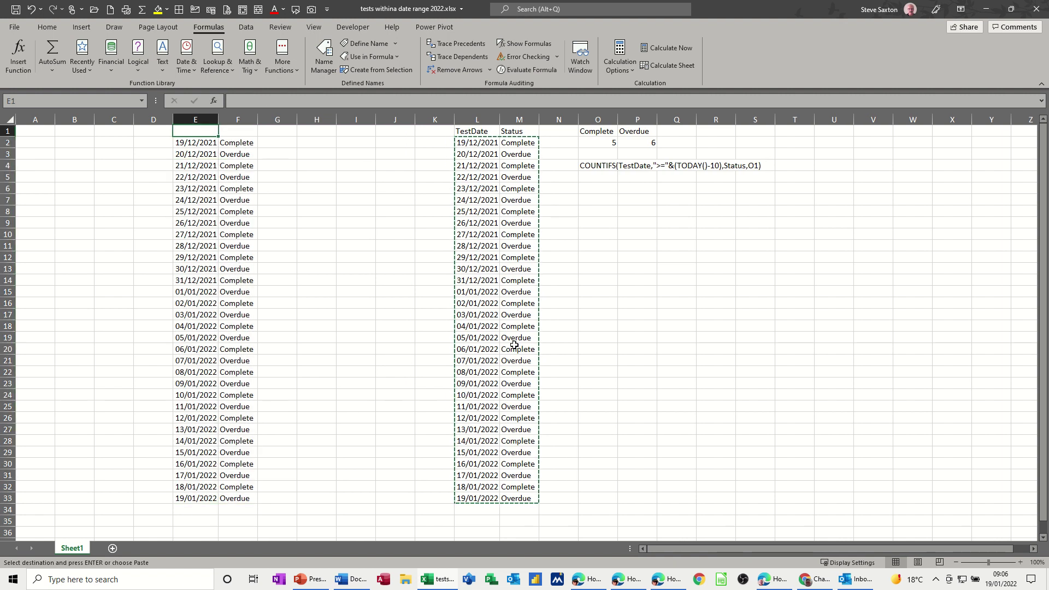
pyautogui.write('Test')
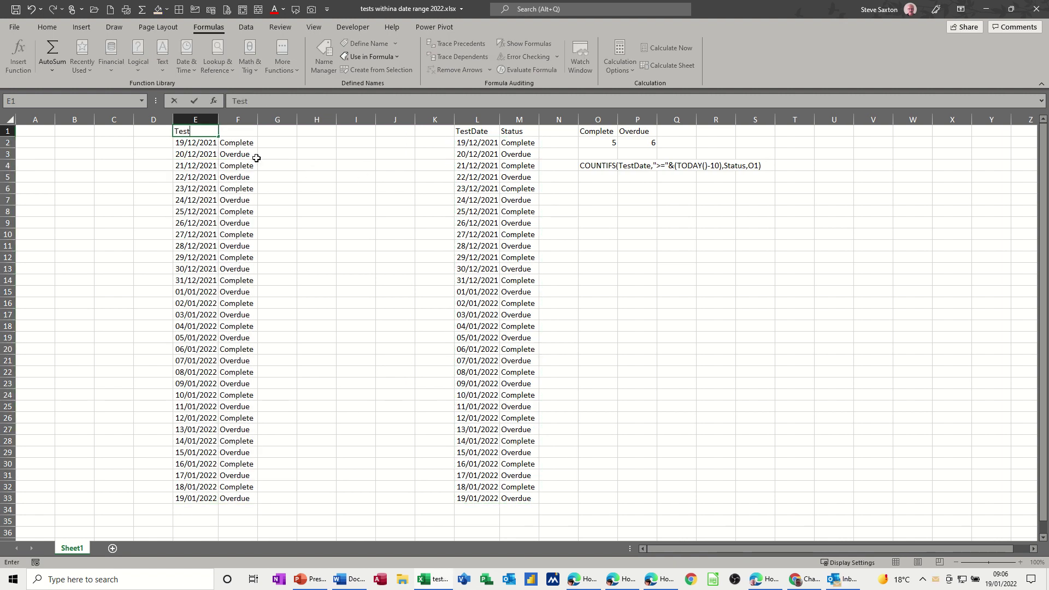
pyautogui.click(238, 132)
pyautogui.write('Stat')
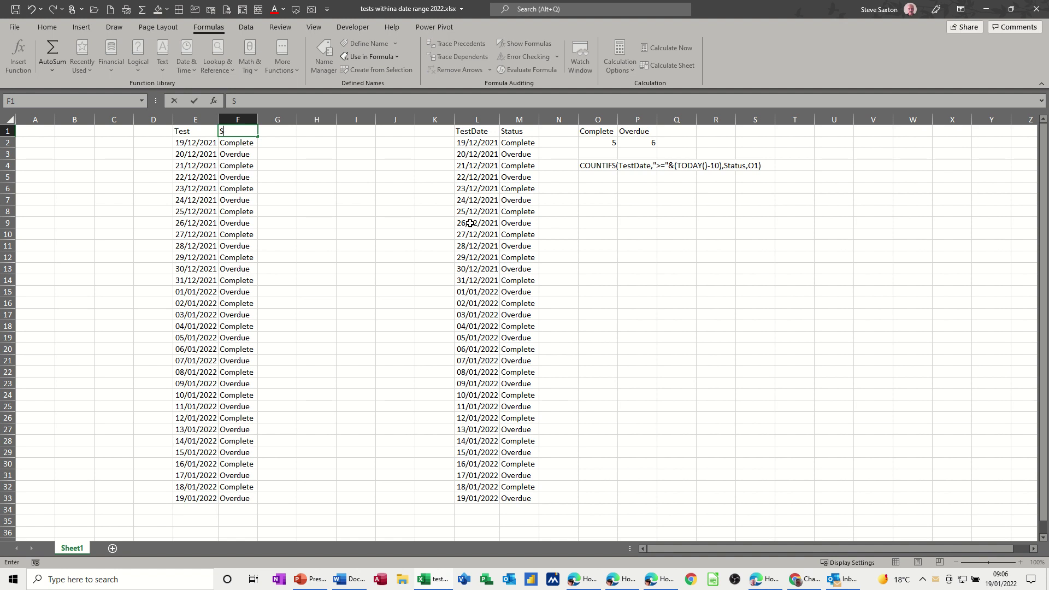
pyautogui.click(354, 188)
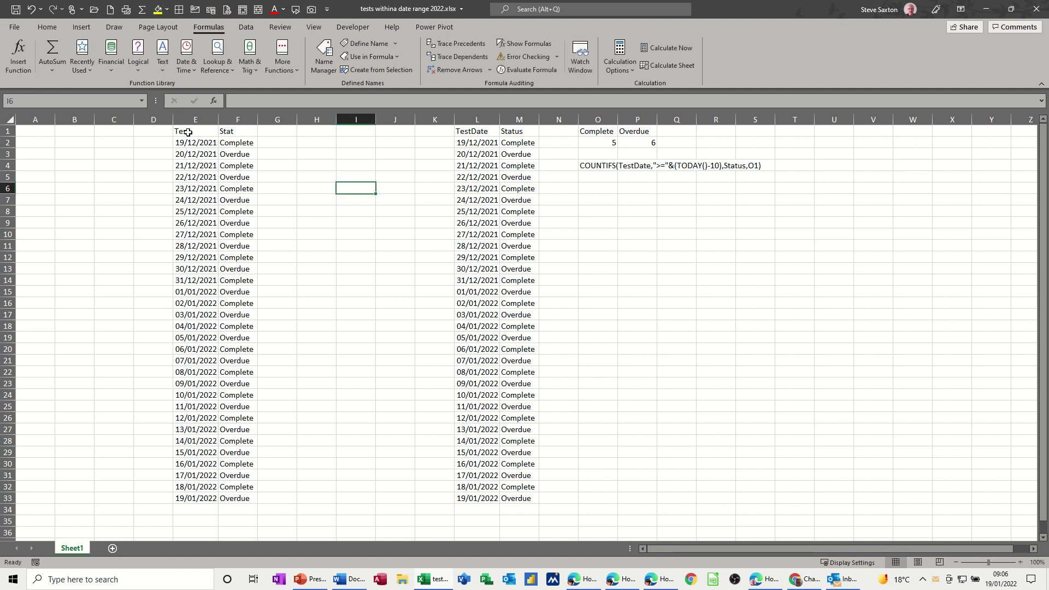
# Step: Define names from the top row of E1:F33 only, with Left column unticked
pyautogui.moveTo(187, 133); pyautogui.dragTo(237, 499)
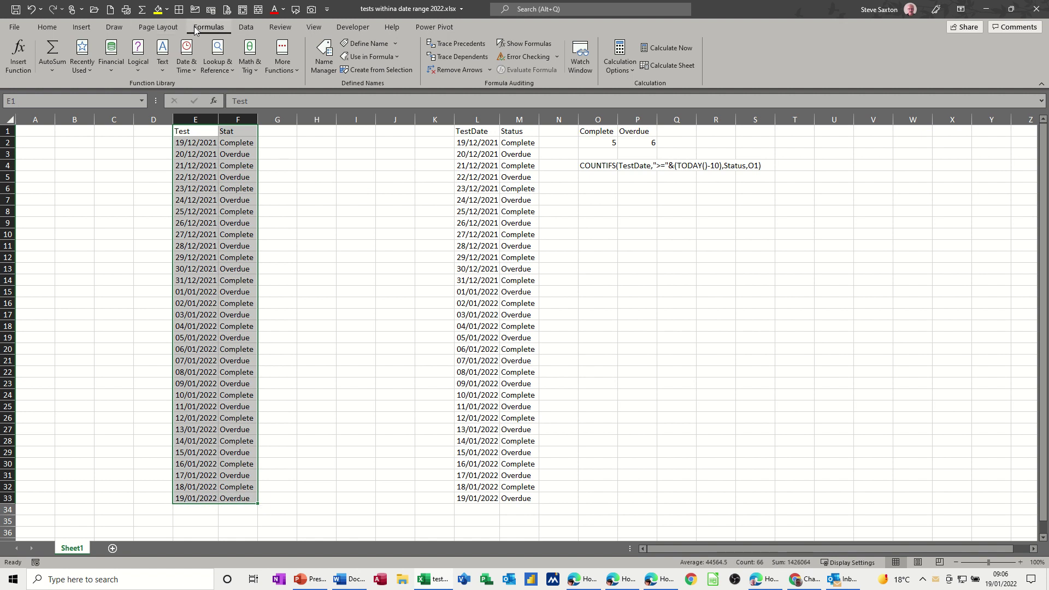
pyautogui.click(375, 71)
pyautogui.click(426, 195)
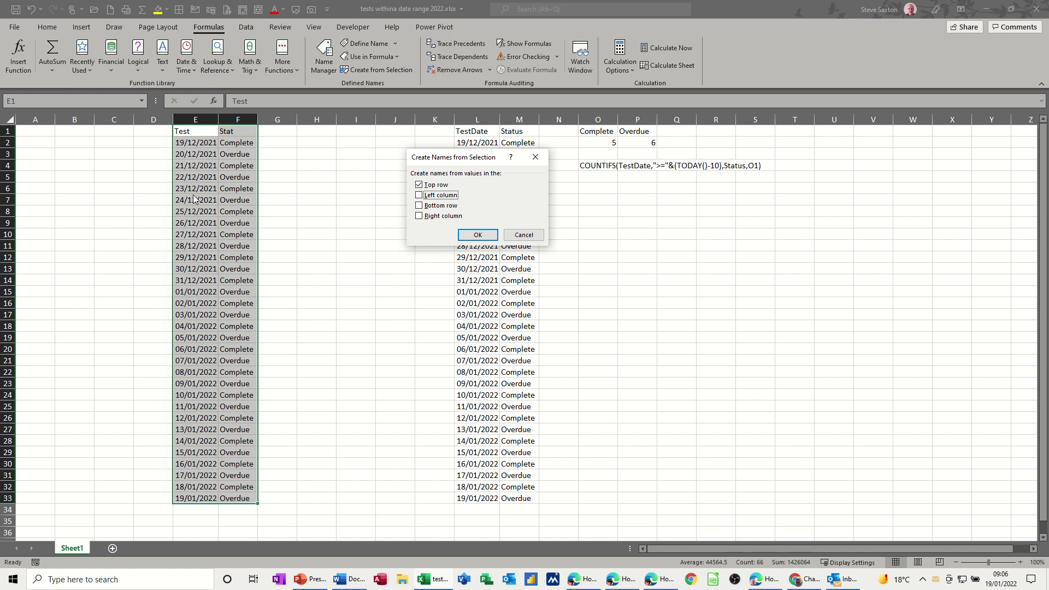
pyautogui.click(470, 236)
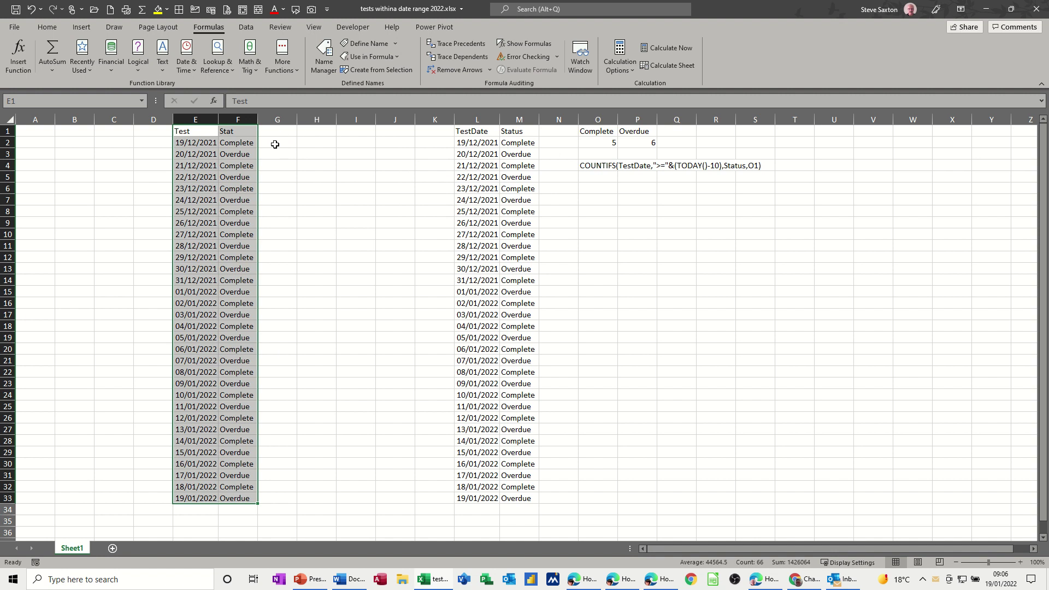
# Step: Enter 'Complete' in H1 and 'Overdue' in I1, without a trailing space
pyautogui.click(314, 135)
pyautogui.write('C')
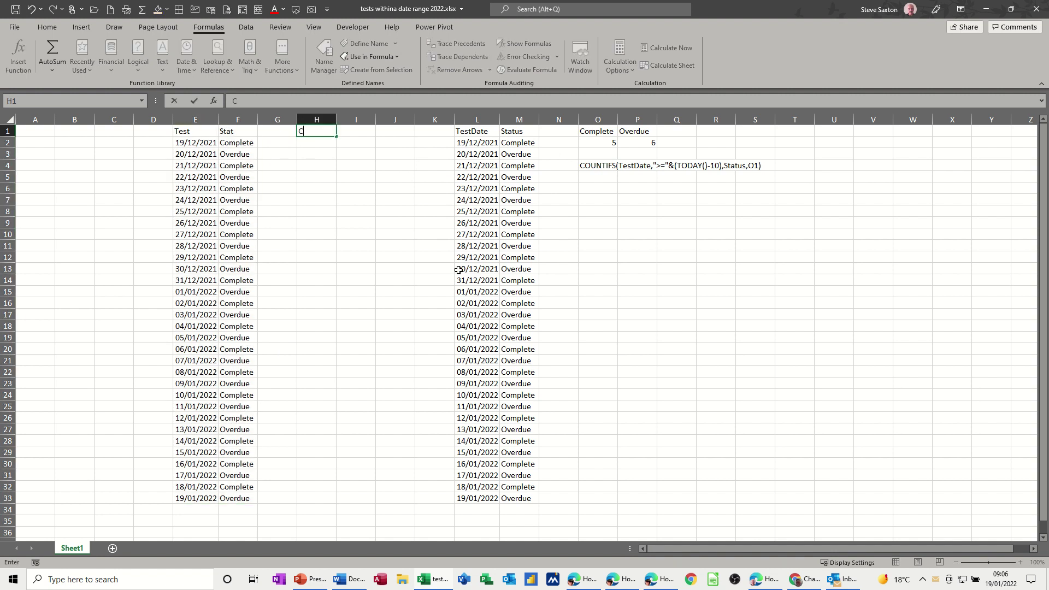
pyautogui.write('omplet')
pyautogui.click(356, 131)
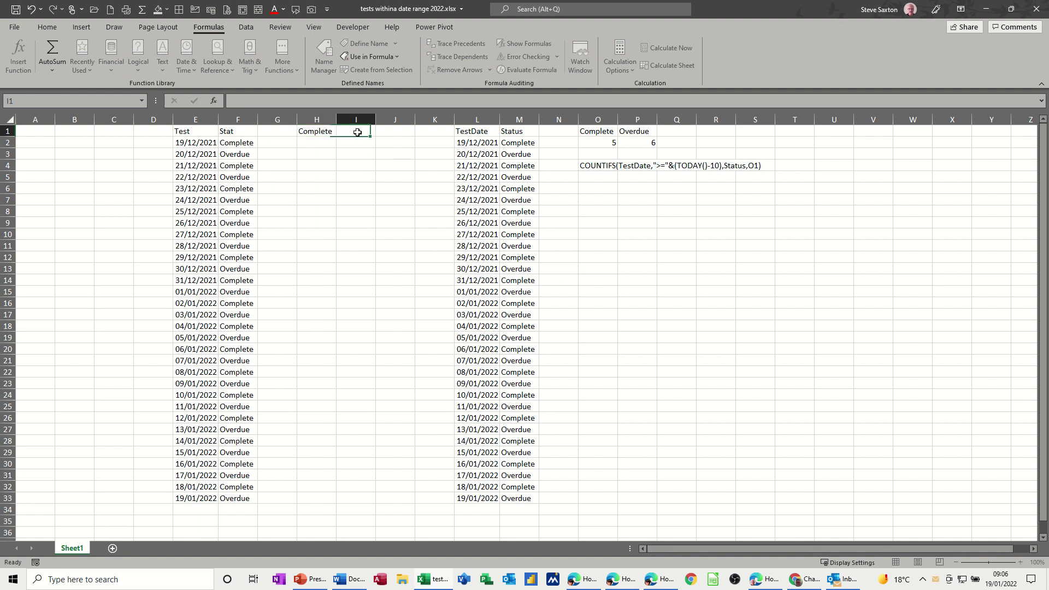
pyautogui.write('Overdue')
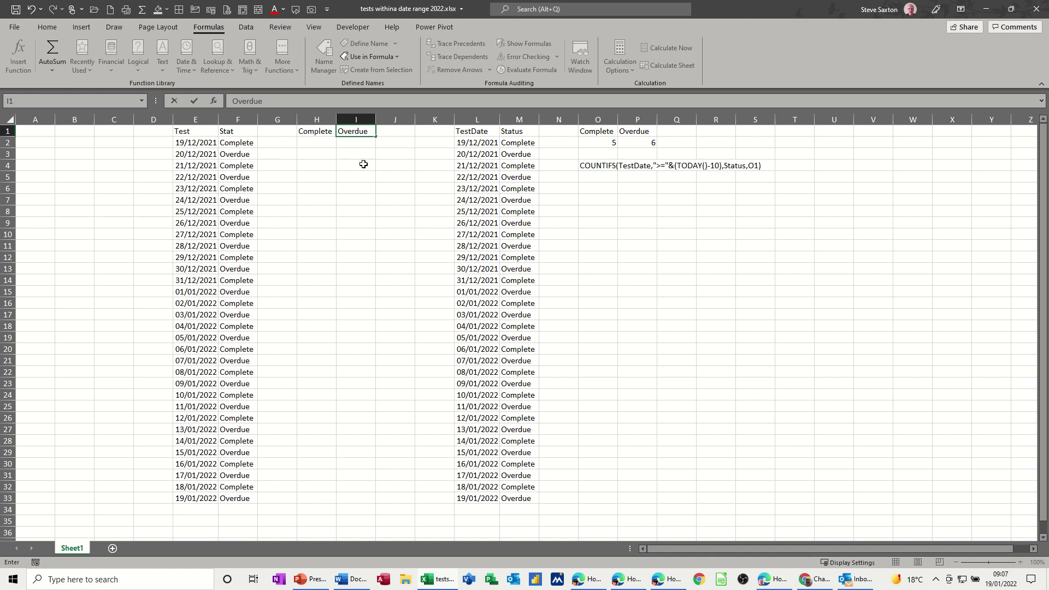
pyautogui.press('BackSpace')
pyautogui.click(319, 143)
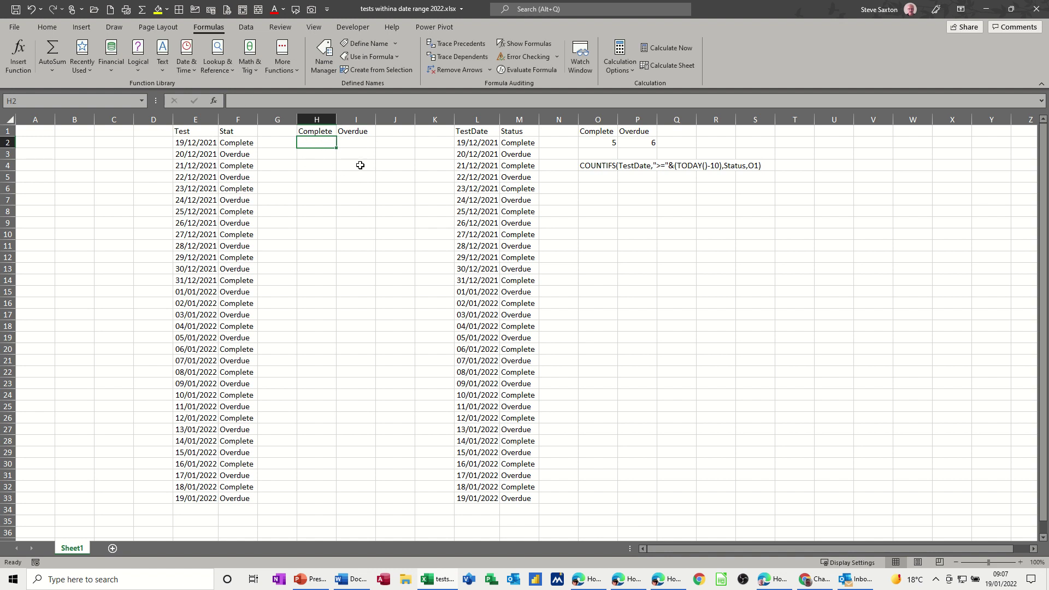
# Step: Begin =countifs(test, in H2 using the Test named range
pyautogui.write('=coun')
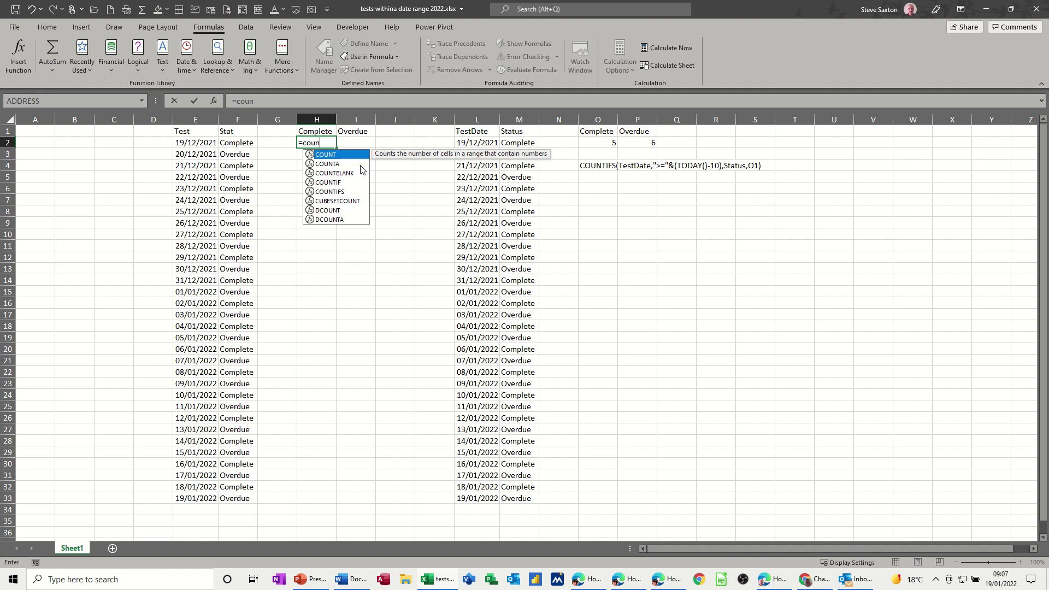
pyautogui.write('tifs(')
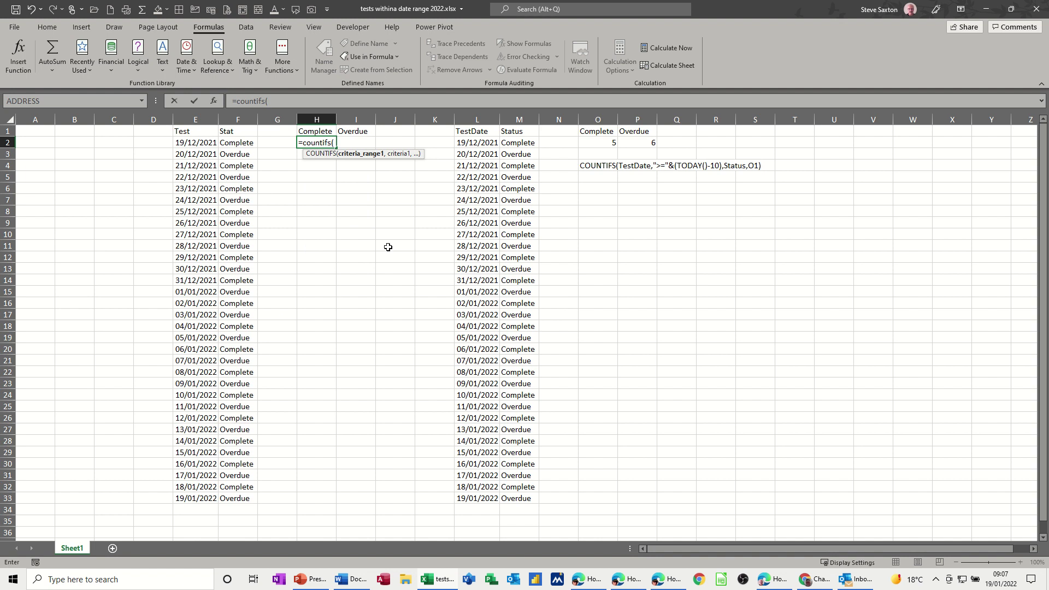
pyautogui.write('test')
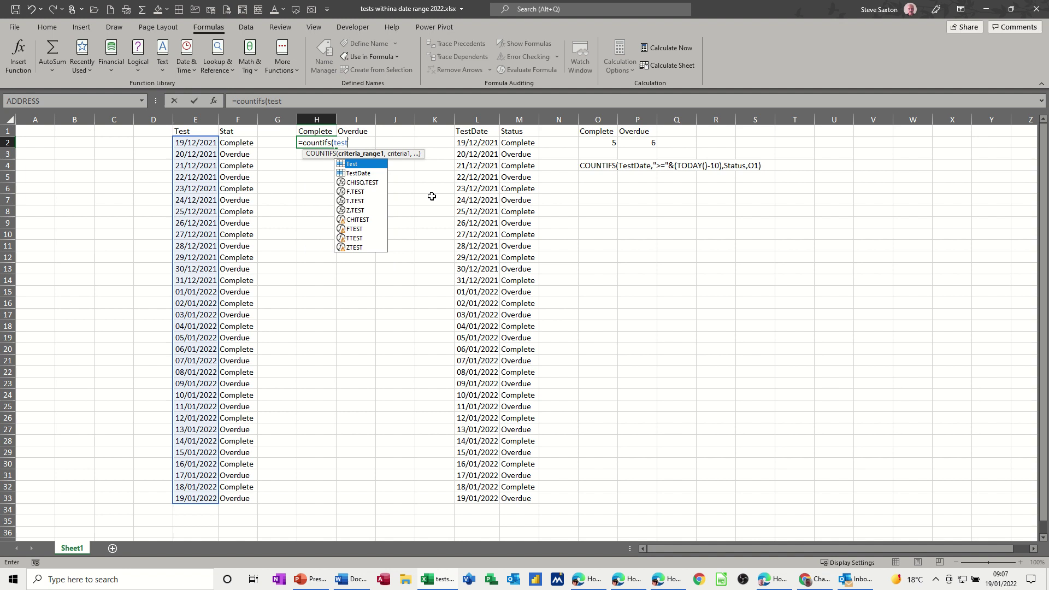
pyautogui.write(',')
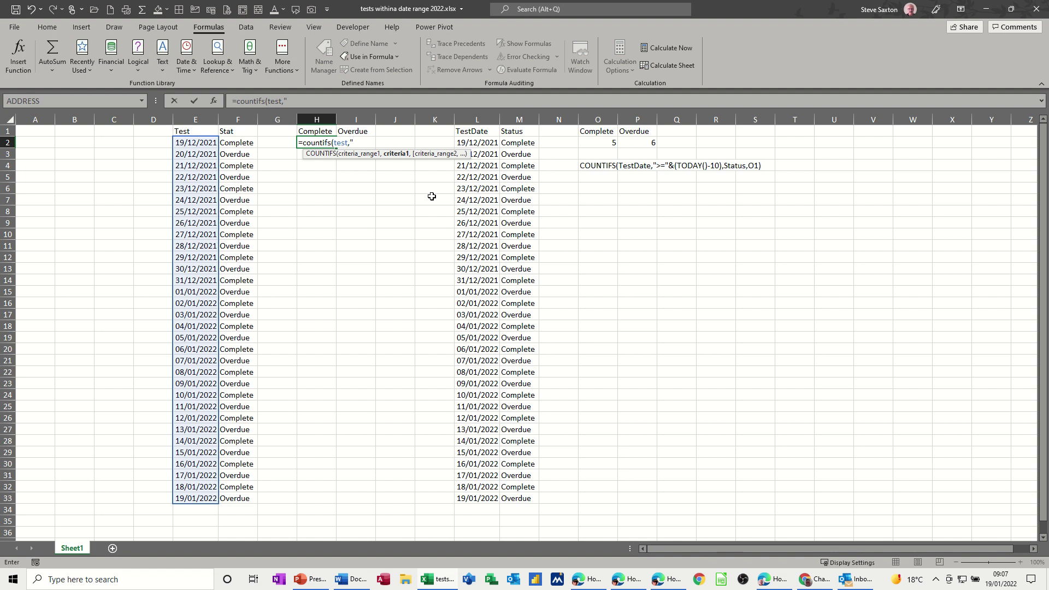
# Step: Add the criterion ">="&(today()-10) to the H2 COUNTIFS formula
pyautogui.write('>')
pyautogui.write('="&(t')
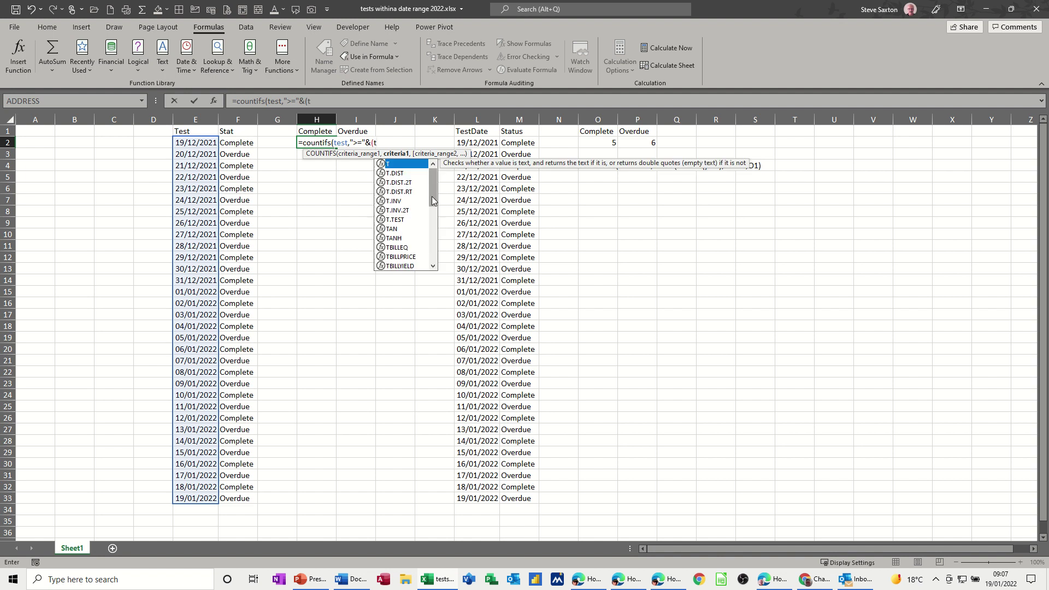
pyautogui.write('oday(')
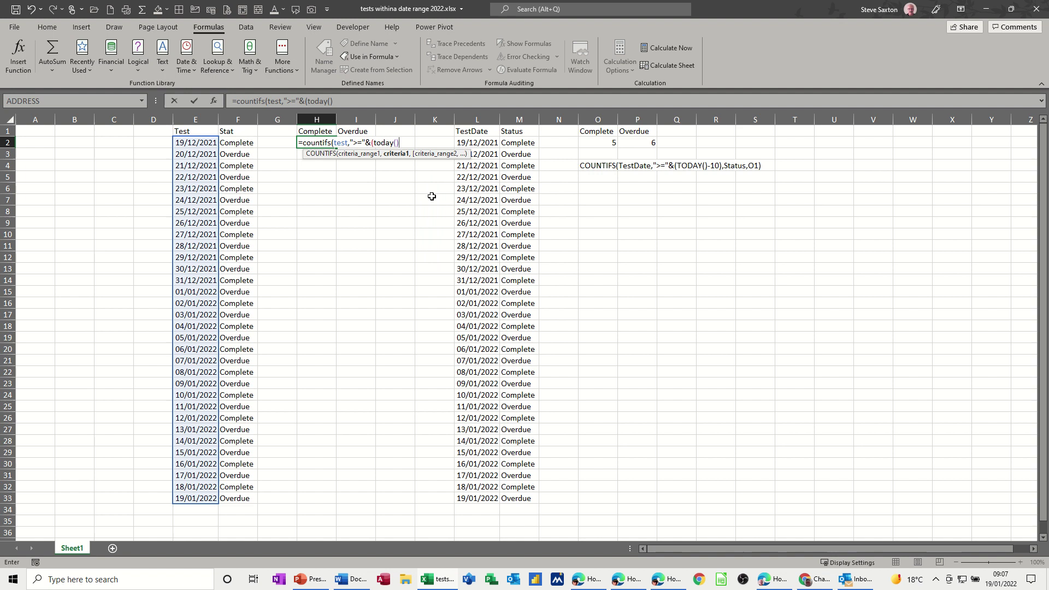
pyautogui.write(')-10),')
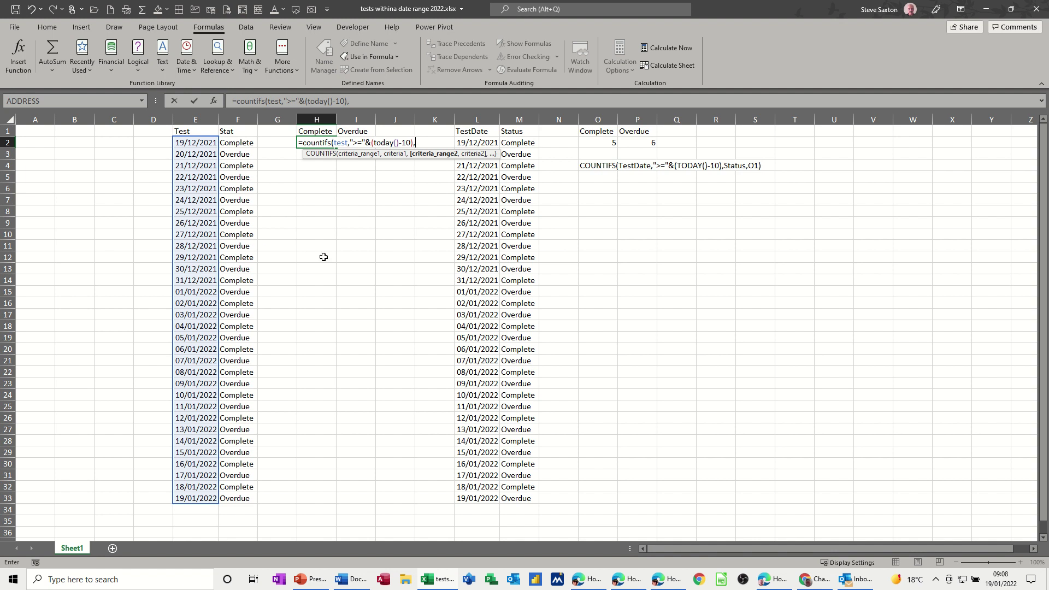
# Step: Complete H2 as =COUNTIFS(Test,">="&(TODAY()-10),Stat,H1), returning 5
pyautogui.write('stat')
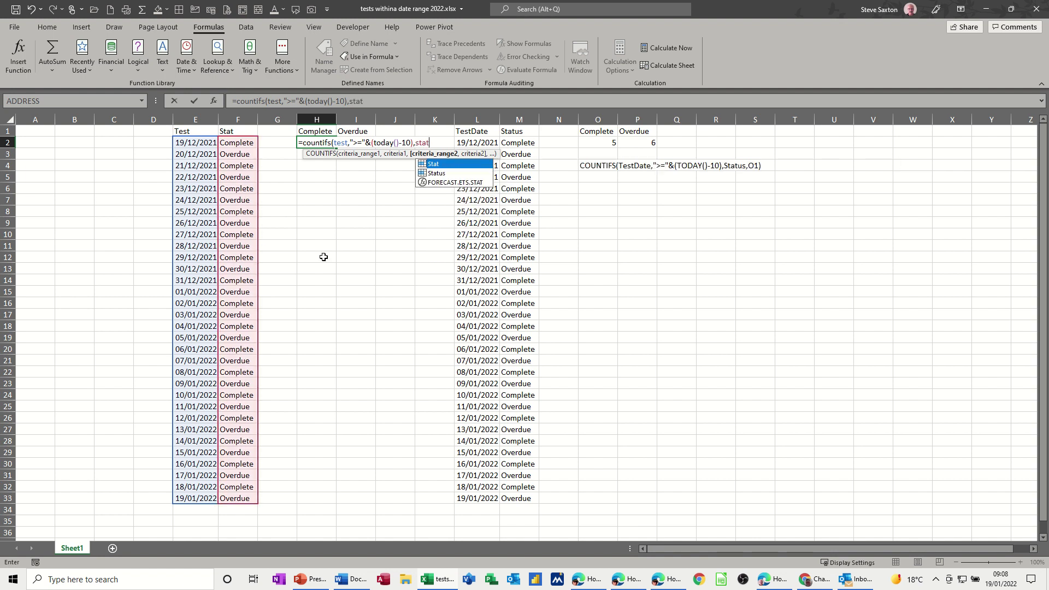
pyautogui.write(',')
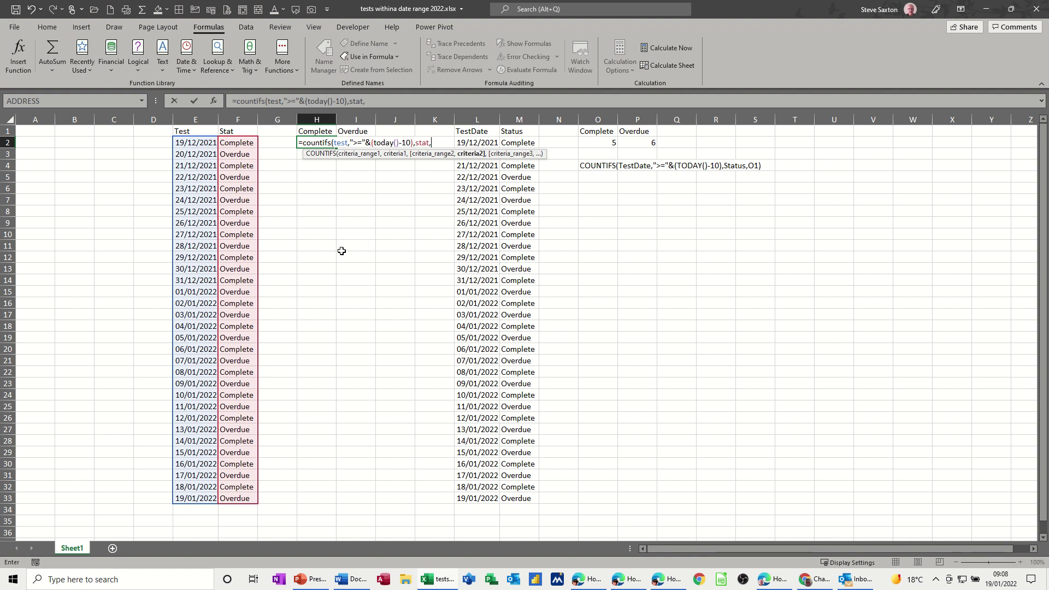
pyautogui.click(311, 131)
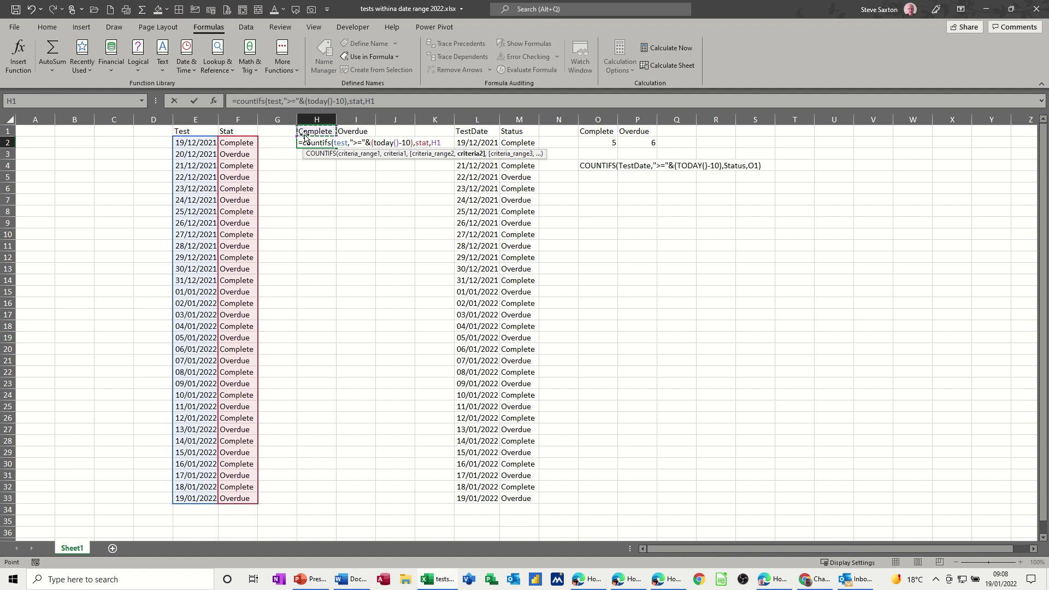
pyautogui.write(')')
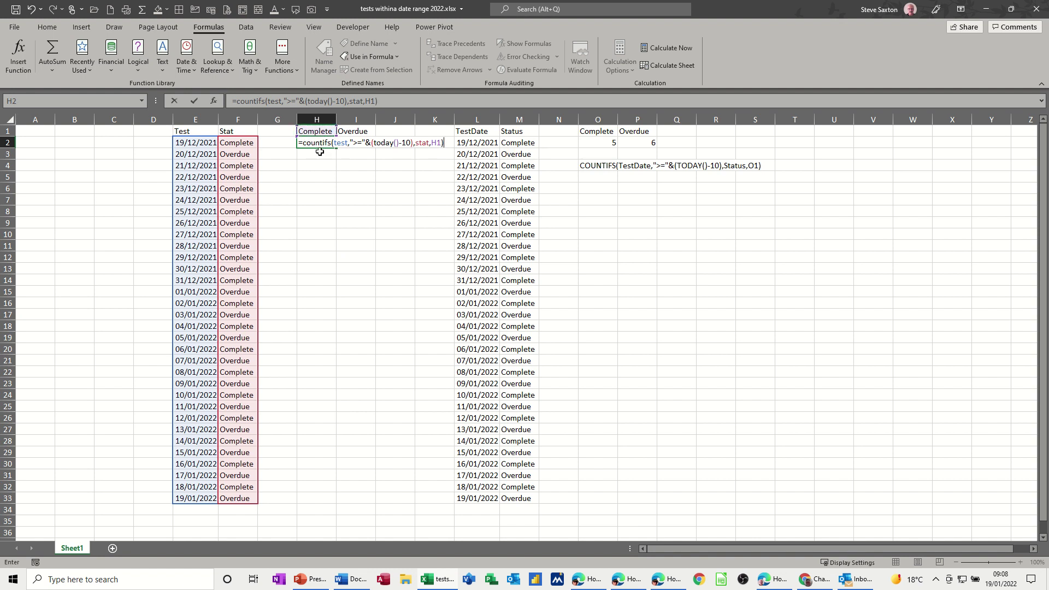
pyautogui.hotkey('ctrl', 'Return')
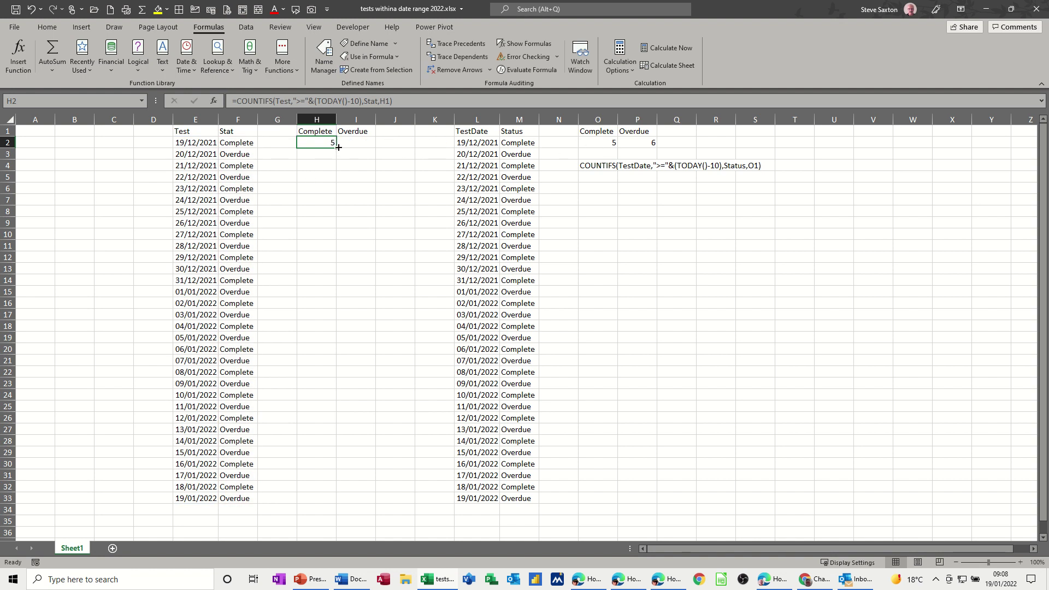
# Step: Fill H2's formula right into I2 so it counts Overdue entries, returning 6
pyautogui.moveTo(338, 147); pyautogui.dragTo(371, 146)
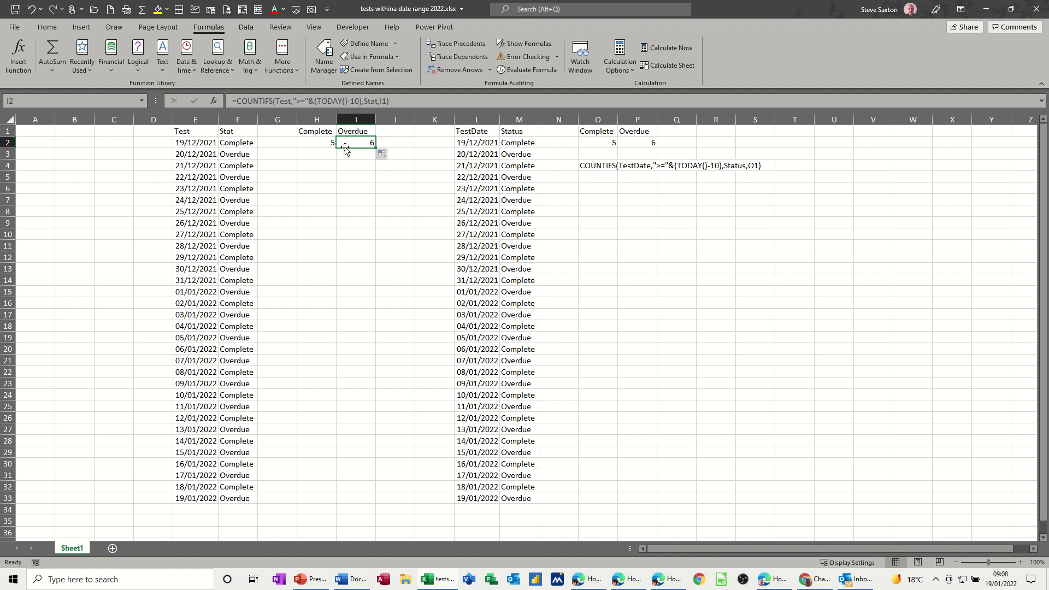
# Step: Change H2's offset from TODAY()-10 to TODAY()-30 and refill into I2, giving 15 and 16
pyautogui.click(325, 143)
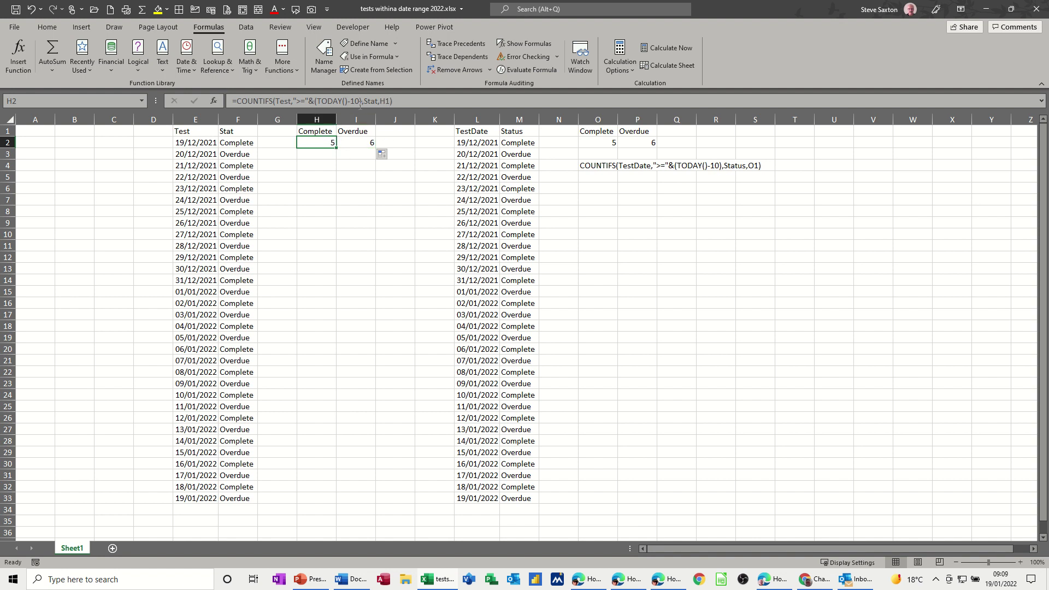
pyautogui.click(355, 102)
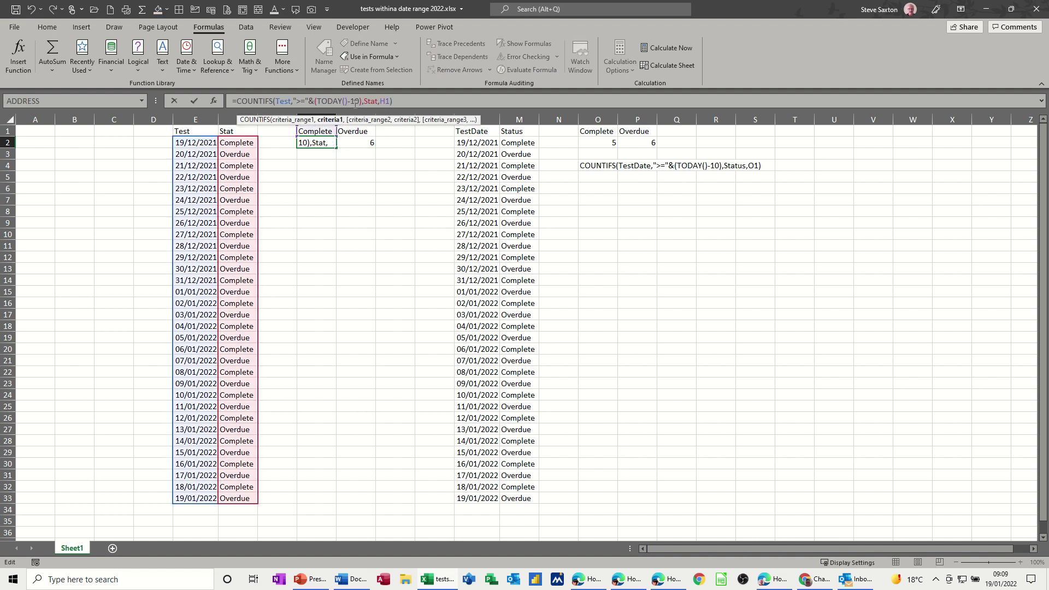
pyautogui.press('BackSpace')
pyautogui.write('3')
pyautogui.press('Return')
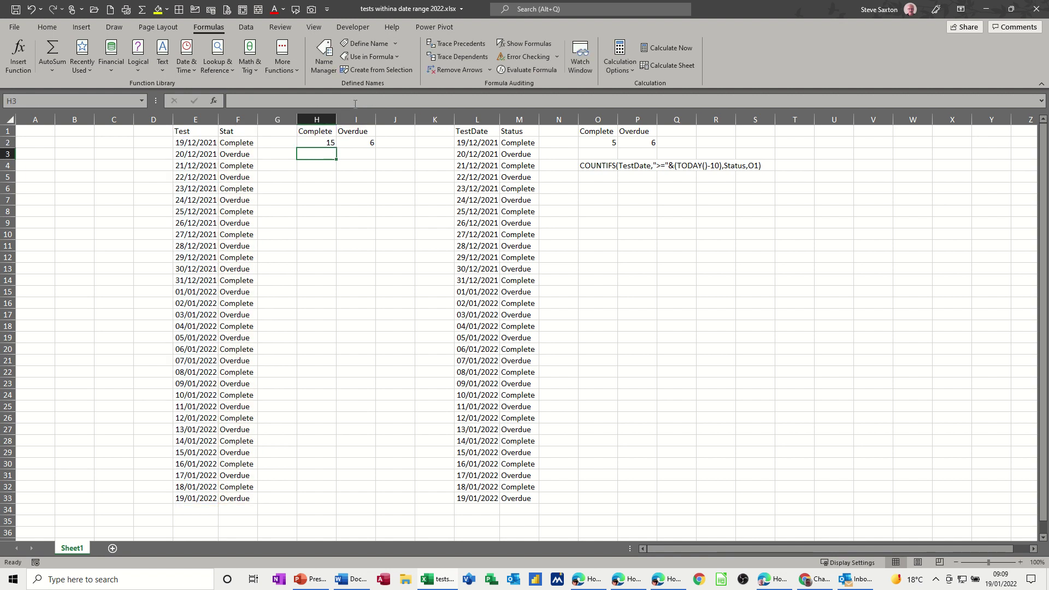
pyautogui.click(316, 144)
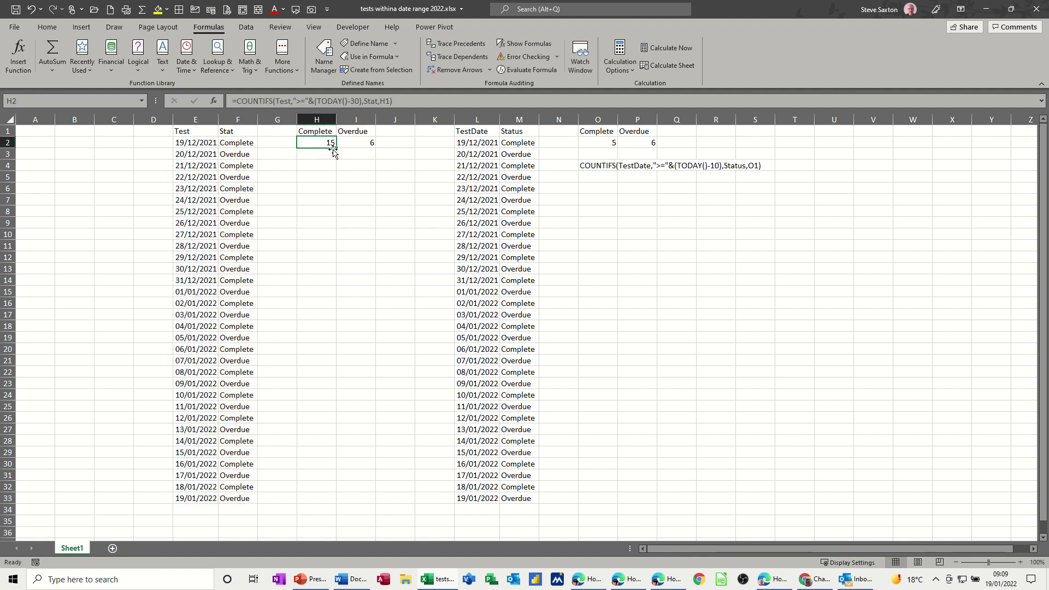
pyautogui.moveTo(335, 148); pyautogui.dragTo(368, 147)
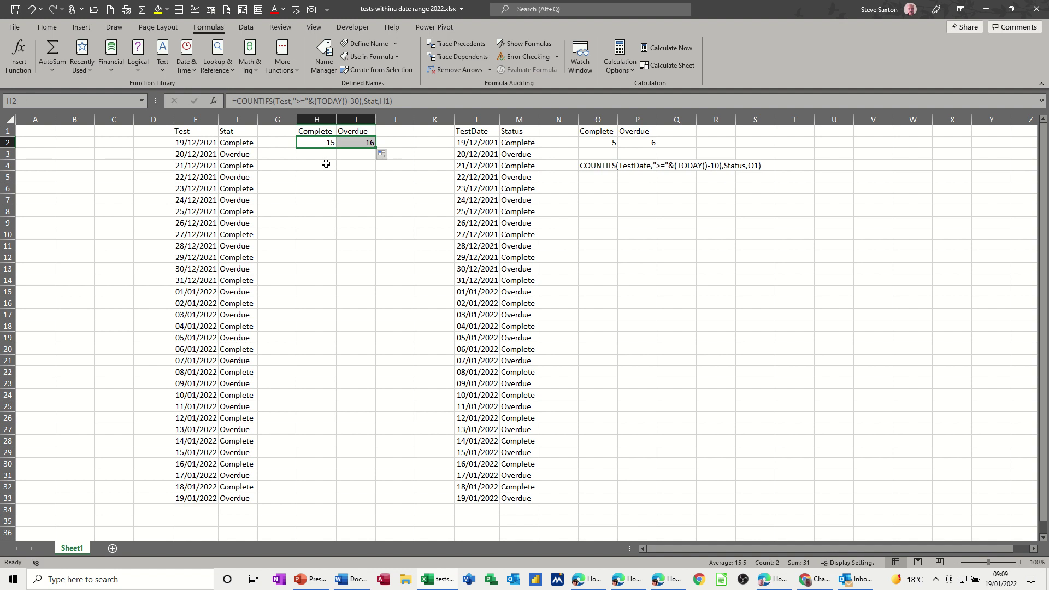
# Step: Fill F4's Complete down through F15, updating counts to 21 Complete and 10 Overdue
pyautogui.click(254, 168)
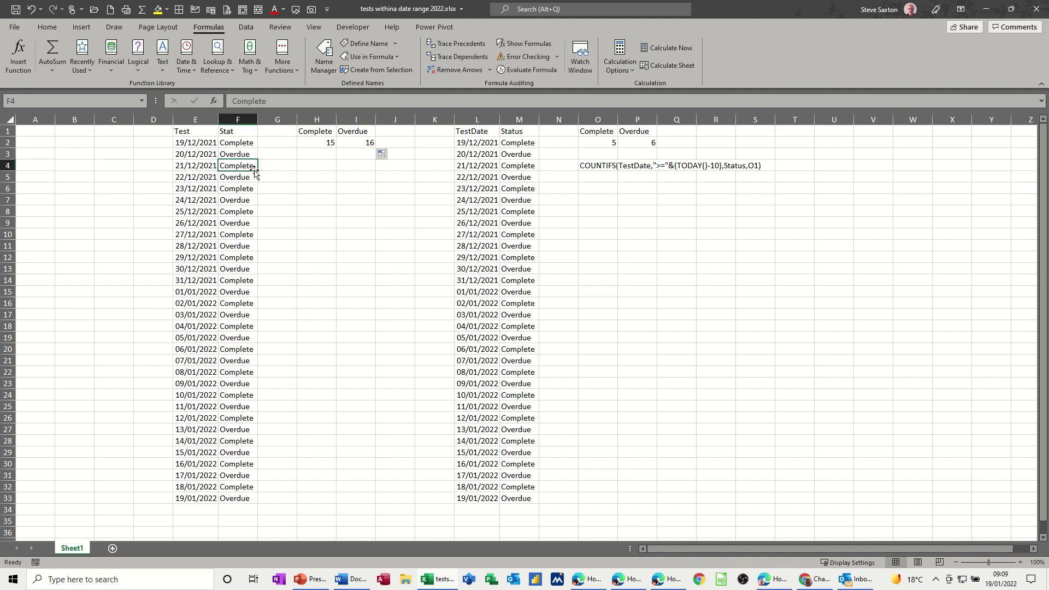
pyautogui.moveTo(257, 171); pyautogui.dragTo(255, 295)
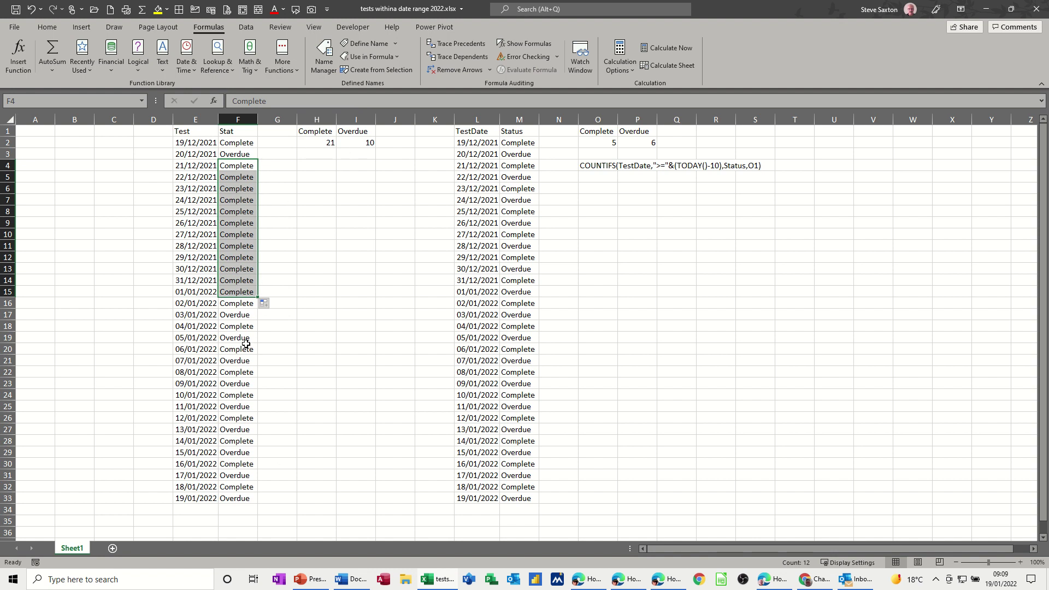
pyautogui.click(316, 154)
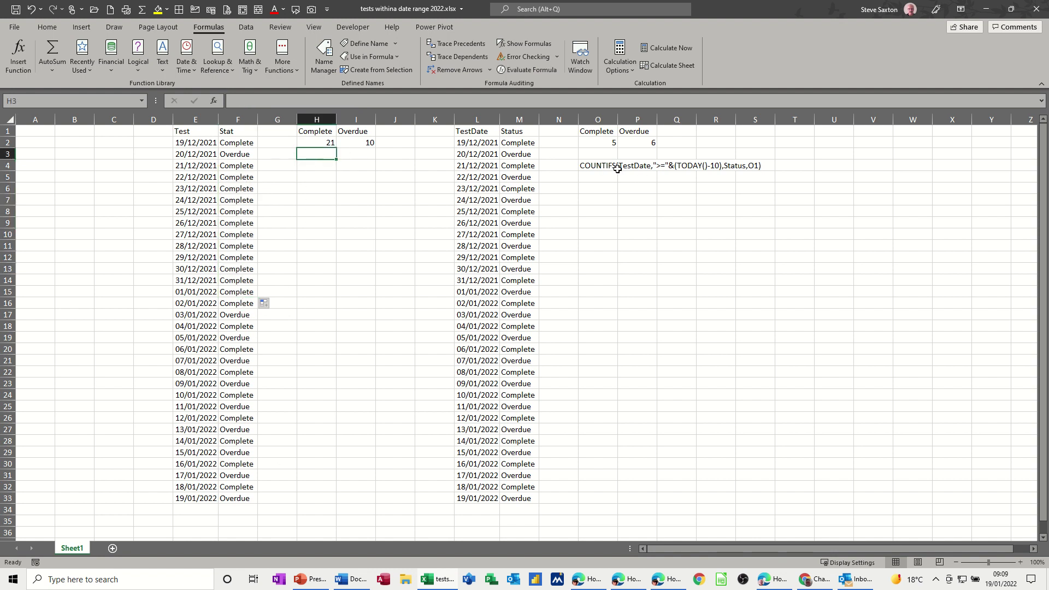